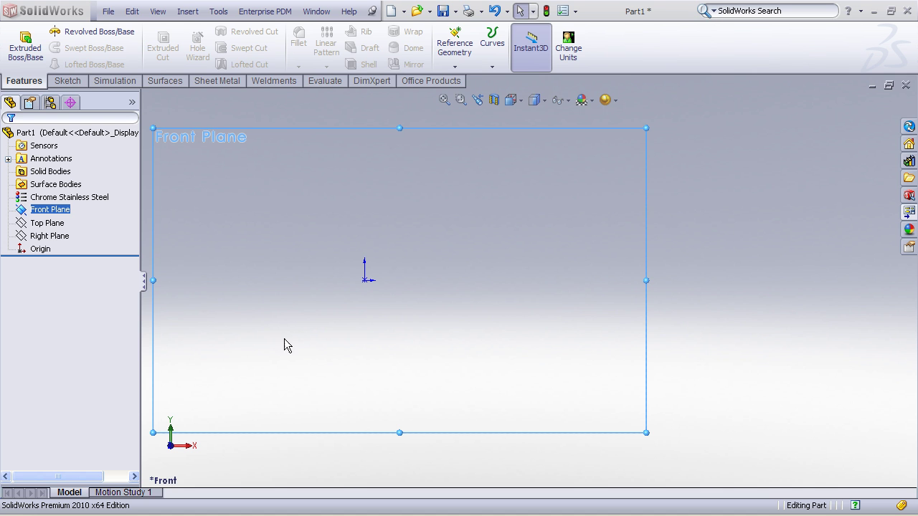
Start a sketch on the Front Plane and draw a circle about 1.33 in in diameter centred on the origin
left_click(26, 211)
left_click(28, 188)
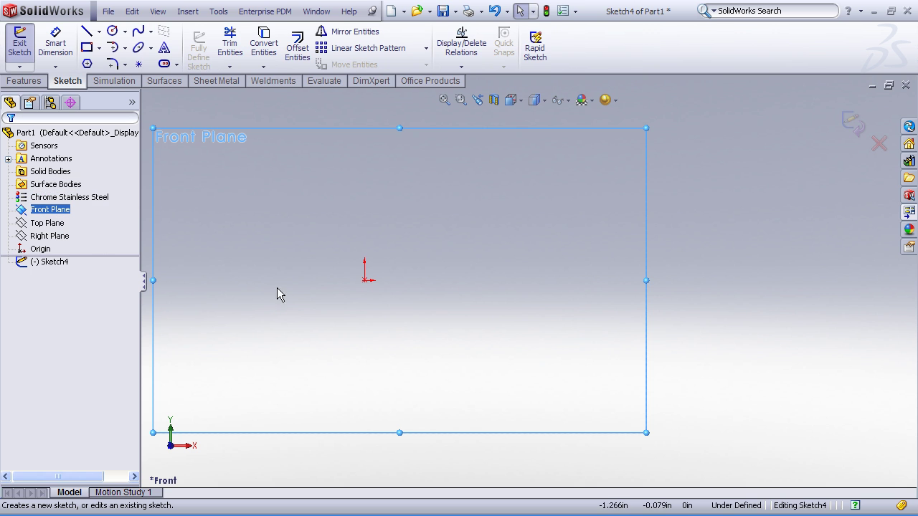
key("s")
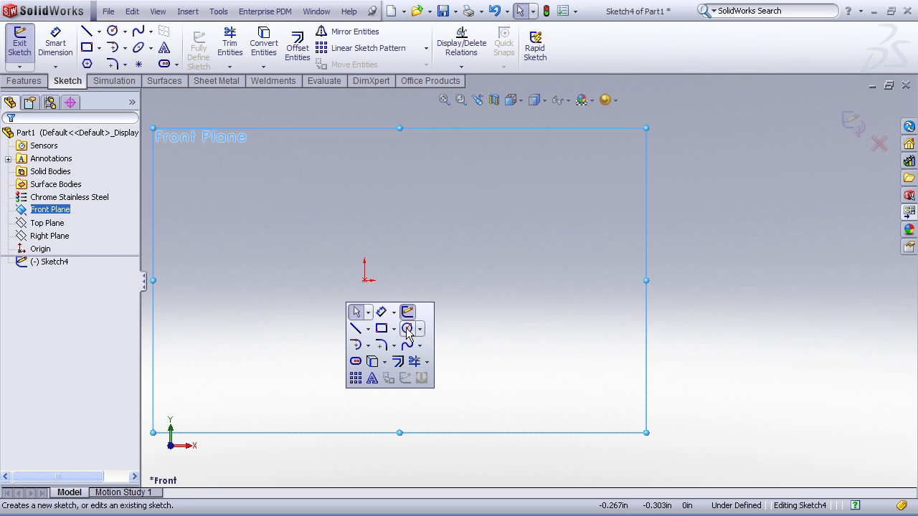
left_click(407, 329)
left_click(364, 280)
left_click(383, 323)
Dimension the origin-centred circle's diameter as 1.00 in
key("s")
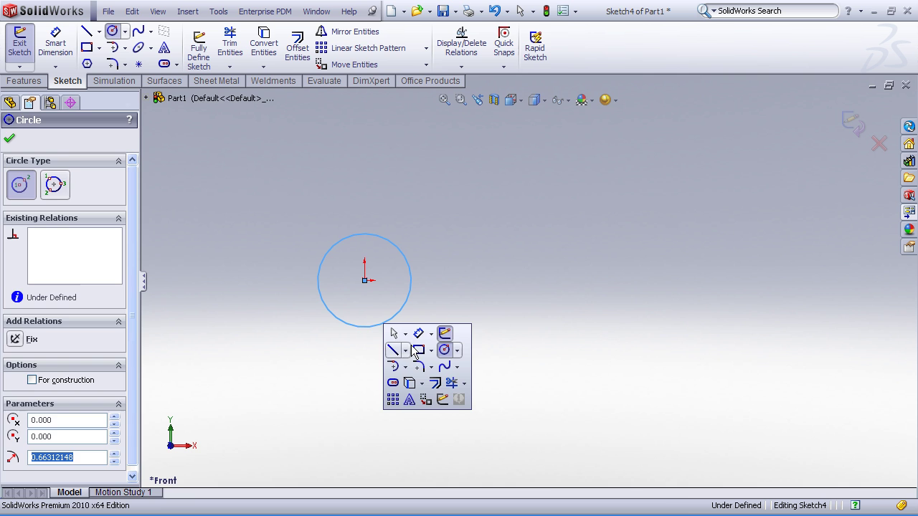
left_click(418, 333)
left_click(347, 245)
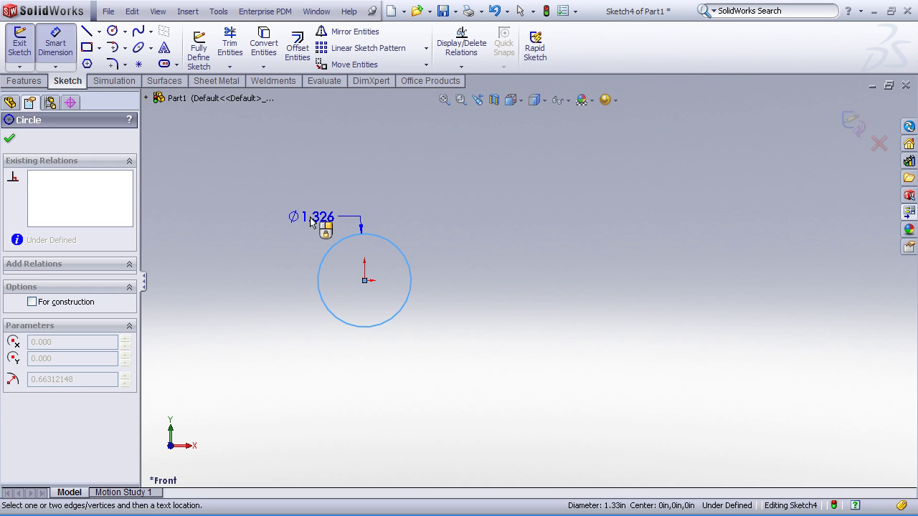
left_click(310, 222)
type("1.00in")
key("Return")
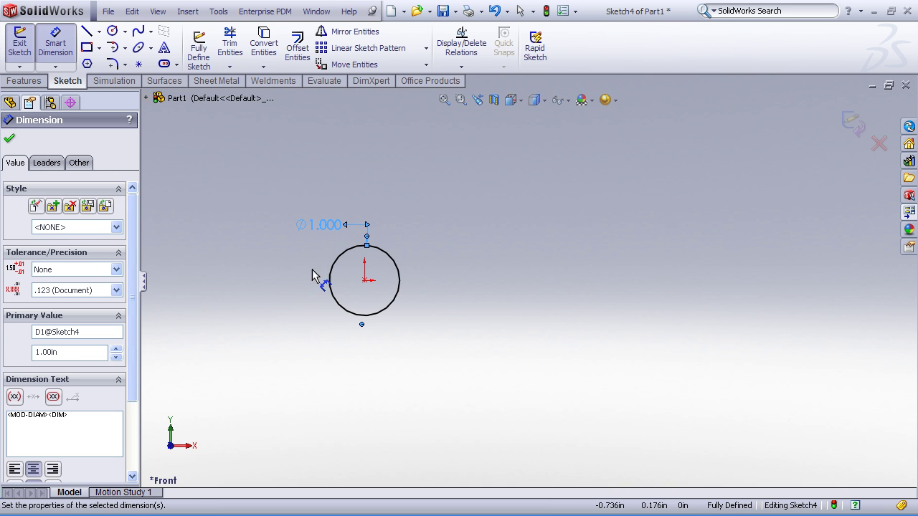
key("Escape")
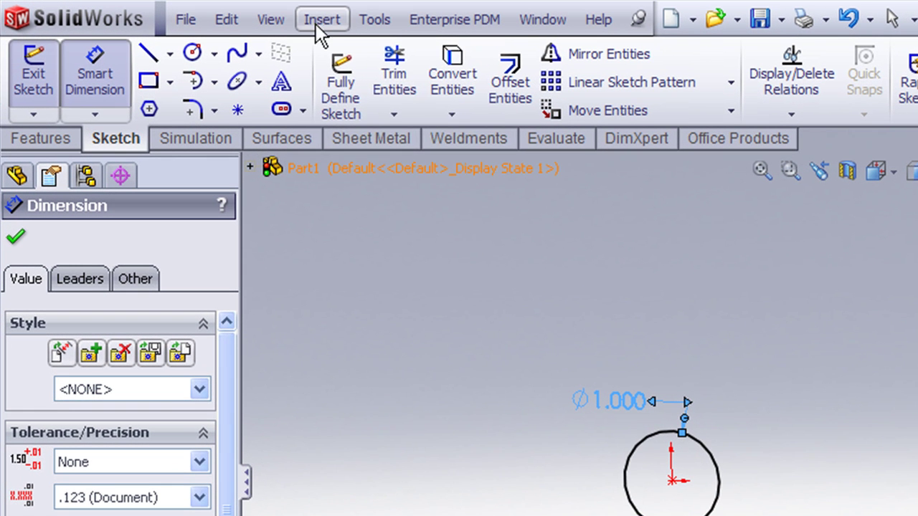
Start a Helix/Spiral curve from the circle sketch, defined by Height and Revolution
left_click(185, 11)
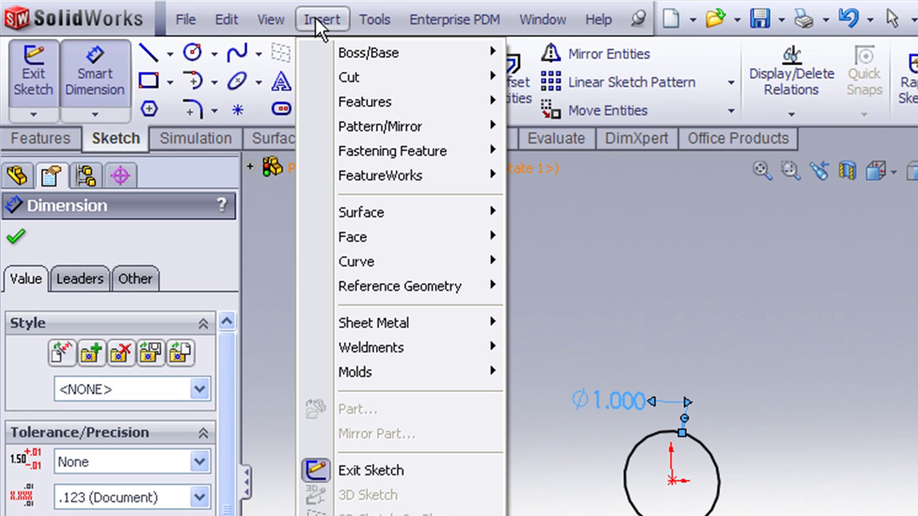
mouse_move(402, 257)
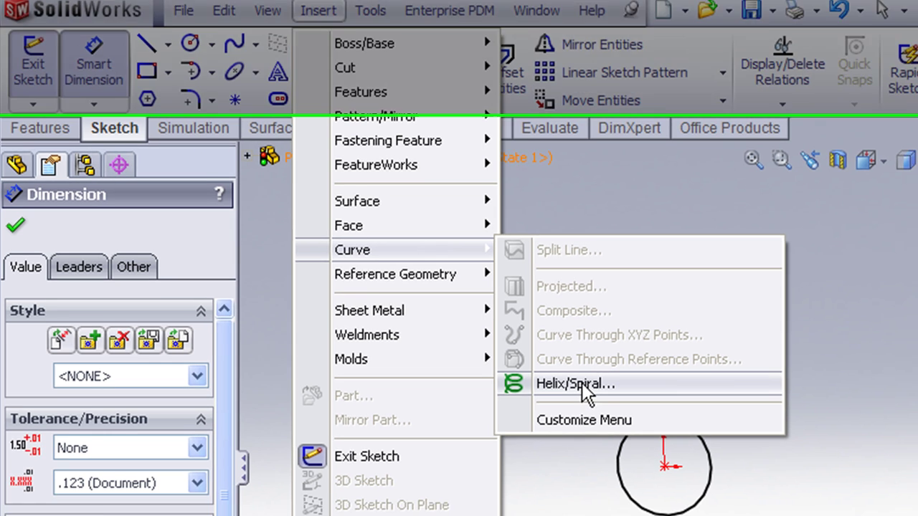
left_click(588, 396)
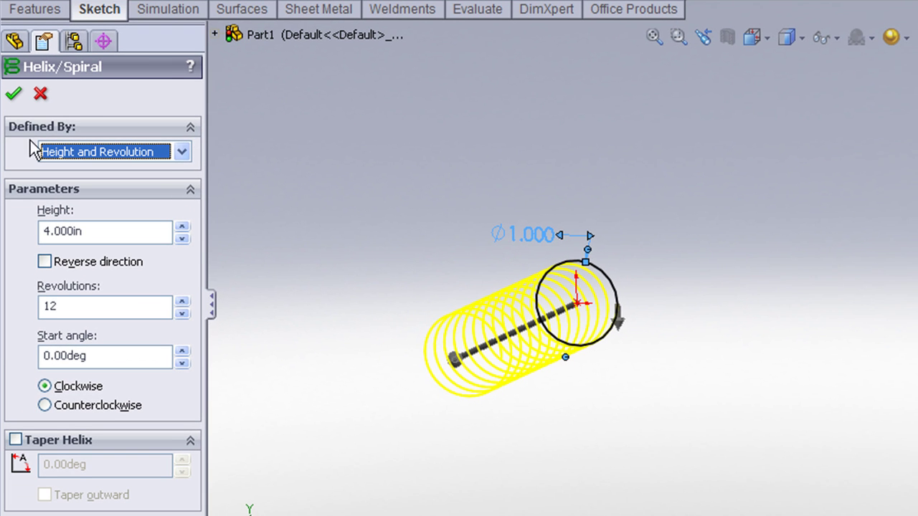
left_click(184, 154)
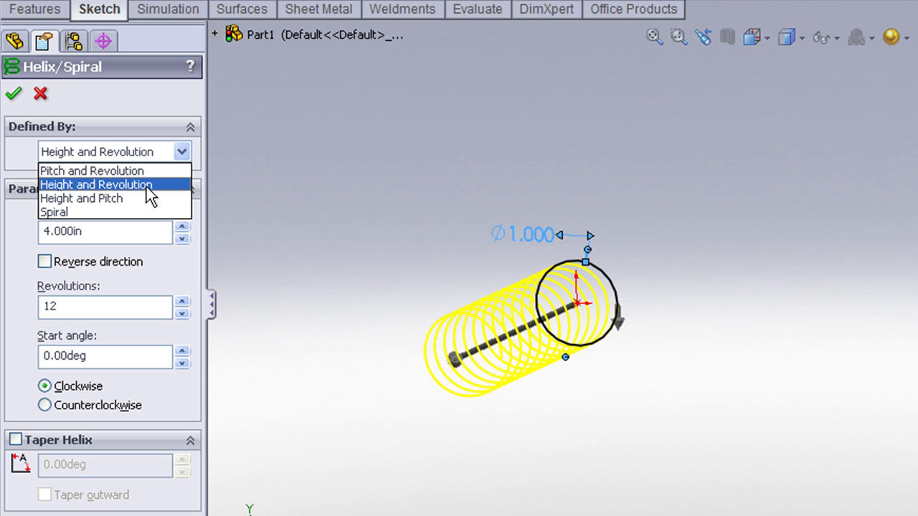
left_click(146, 186)
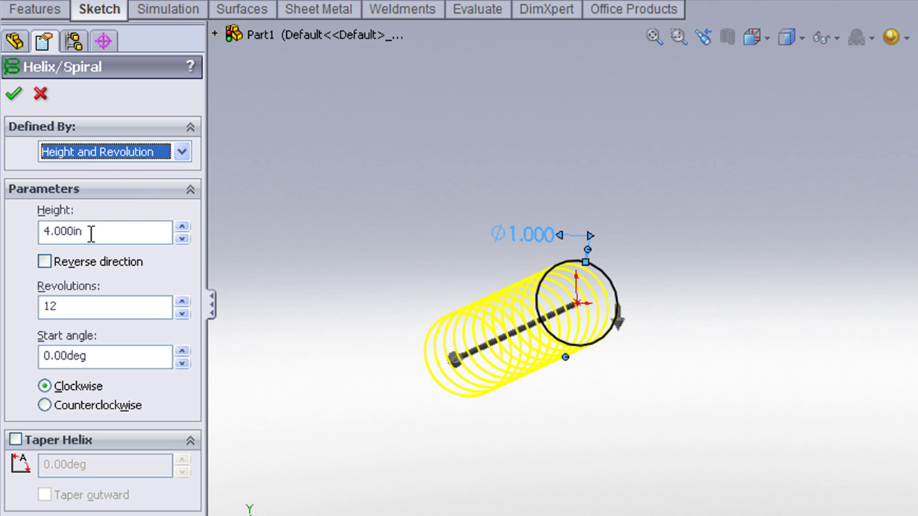
Create the helix with a 4.000 in height, 12 revolutions, 0.00° start angle, clockwise direction and no taper
left_click_drag(91, 235, 31, 228)
middle_click_drag(362, 282, 339, 292)
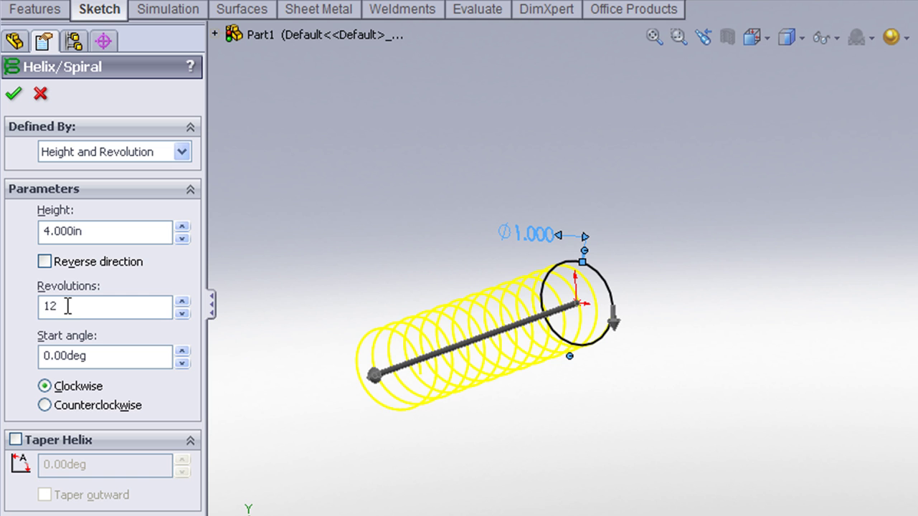
left_click_drag(67, 306, 31, 312)
left_click(116, 356)
scroll(551, 353, "down", 5)
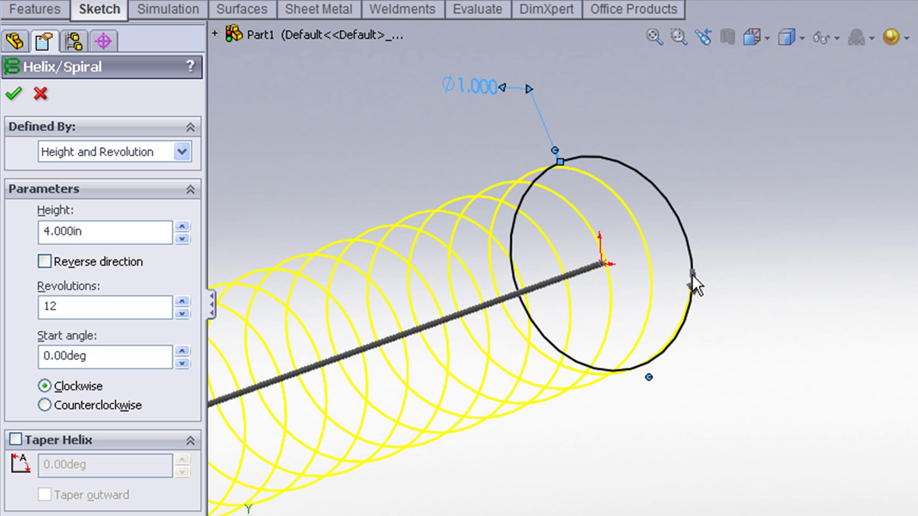
scroll(692, 275, "up", 3)
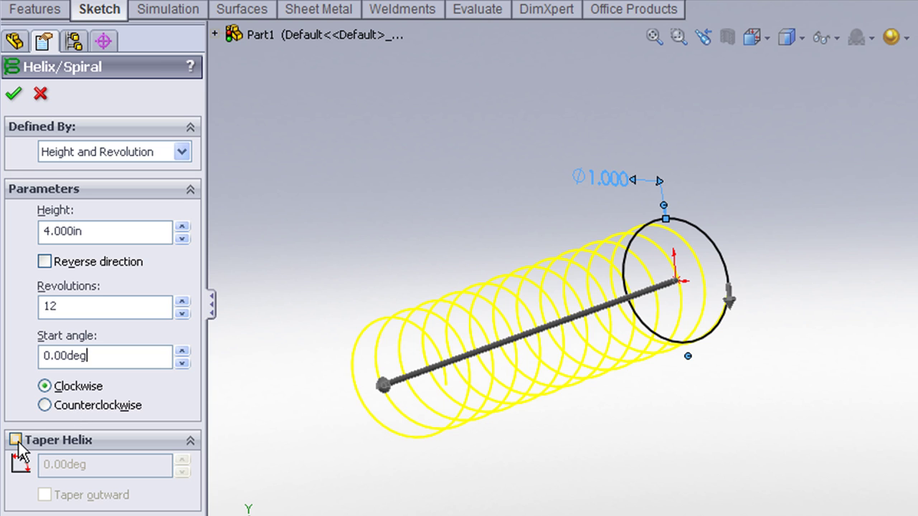
left_click(13, 97)
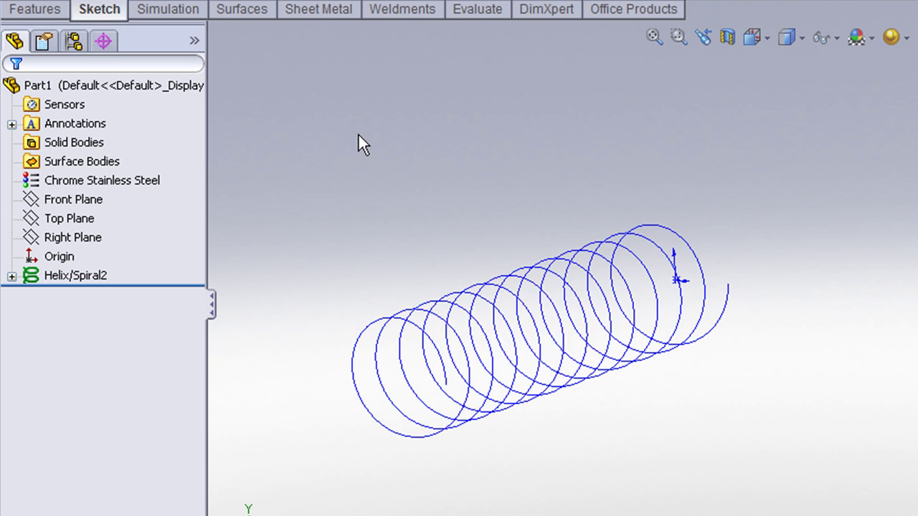
Display the helix's height, pitch and revolution dimensions in the model for review
left_click(29, 278)
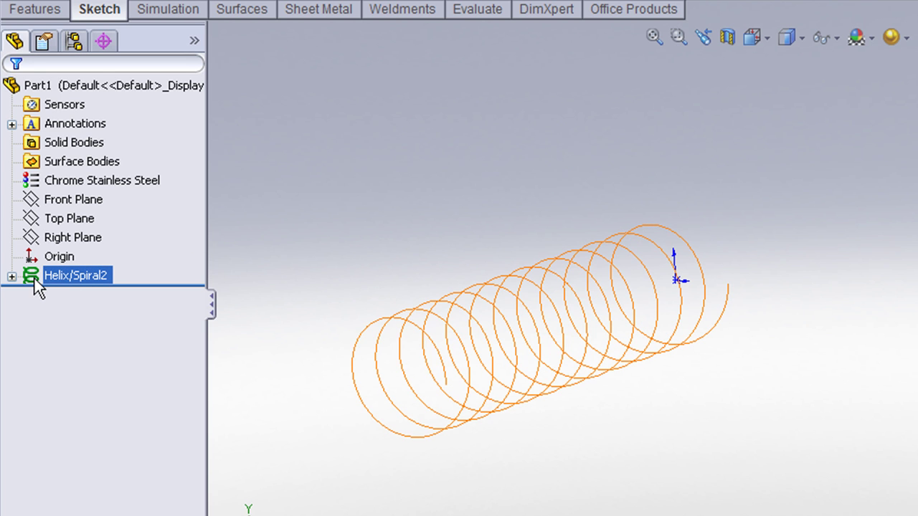
left_click(33, 277)
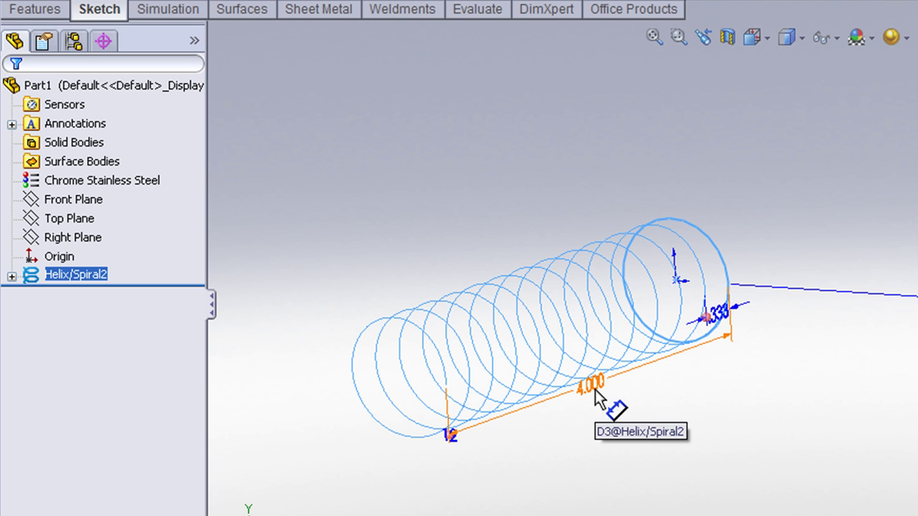
left_click(485, 224)
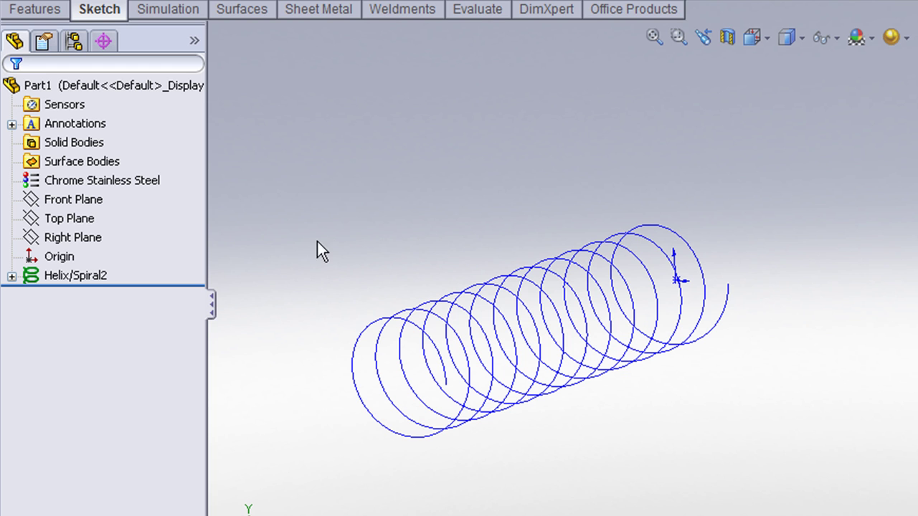
Start a new sketch on the Top Plane, which runs through the helix's start point
left_click(66, 219)
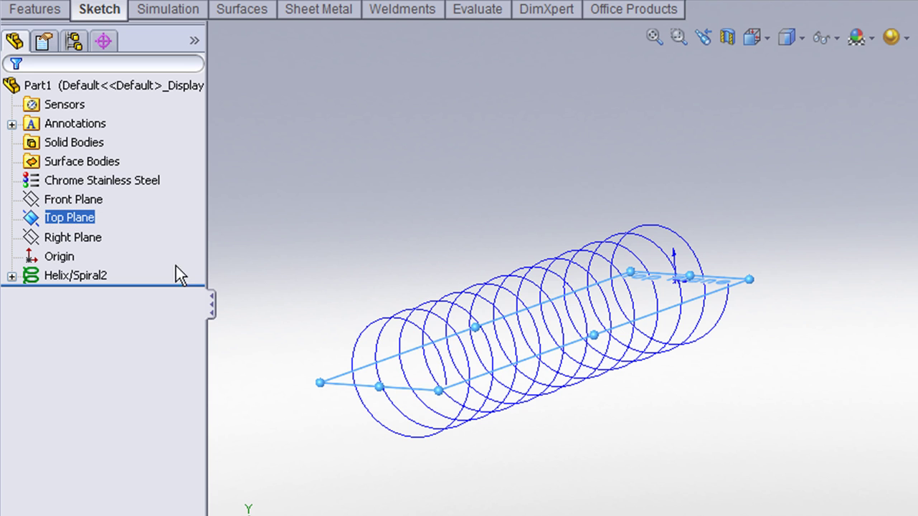
scroll(752, 315, "down", 5)
mouse_move(691, 285)
middle_mouse_down()
mouse_move(692, 260)
mouse_move(696, 279)
middle_mouse_up()
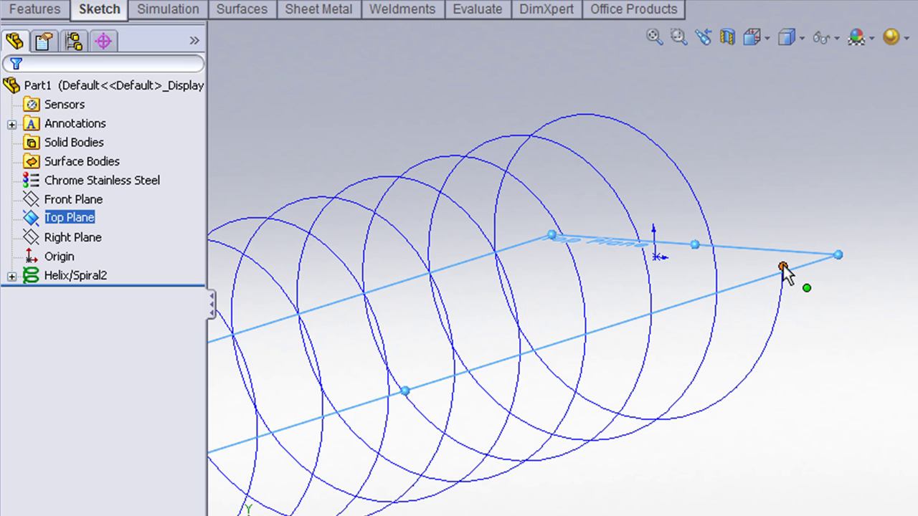
middle_click_drag(762, 208, 768, 226)
scroll(768, 227, "down", 3)
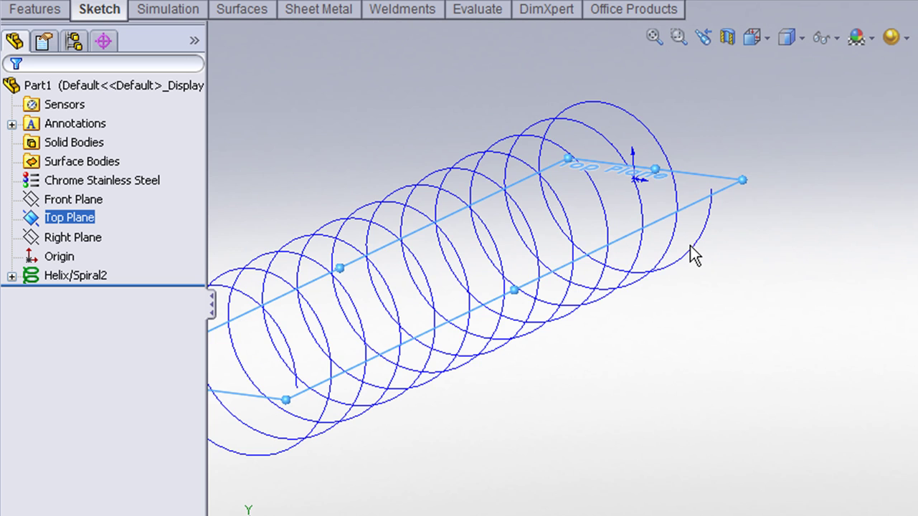
left_click(38, 221)
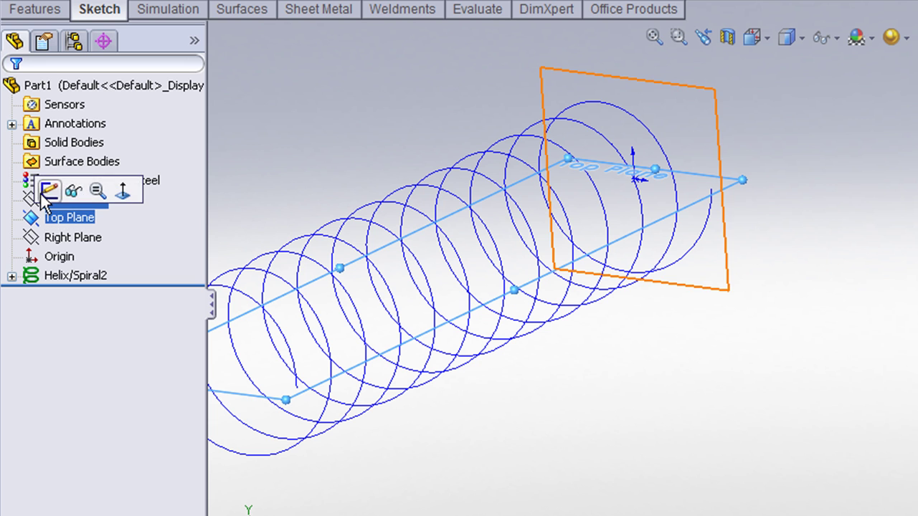
left_click(50, 190)
Draw a profile circle about 0.147 in in diameter just off the helix's start point
scroll(731, 185, "down", 10)
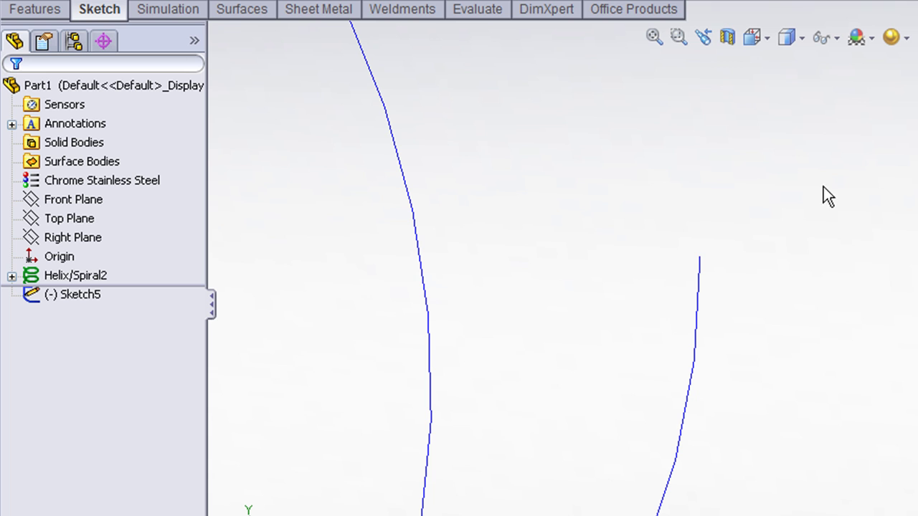
key("s")
left_click(884, 224)
scroll(807, 200, "up", 2)
left_click(801, 215)
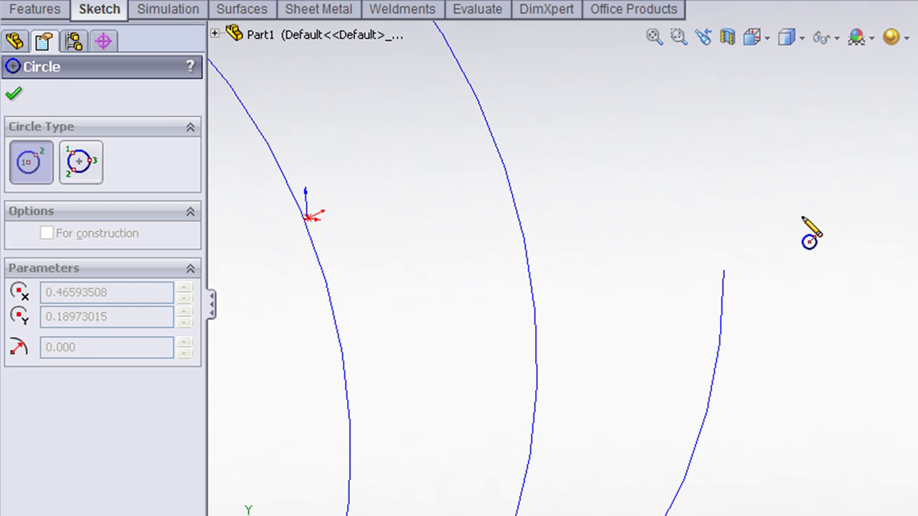
left_click(811, 238)
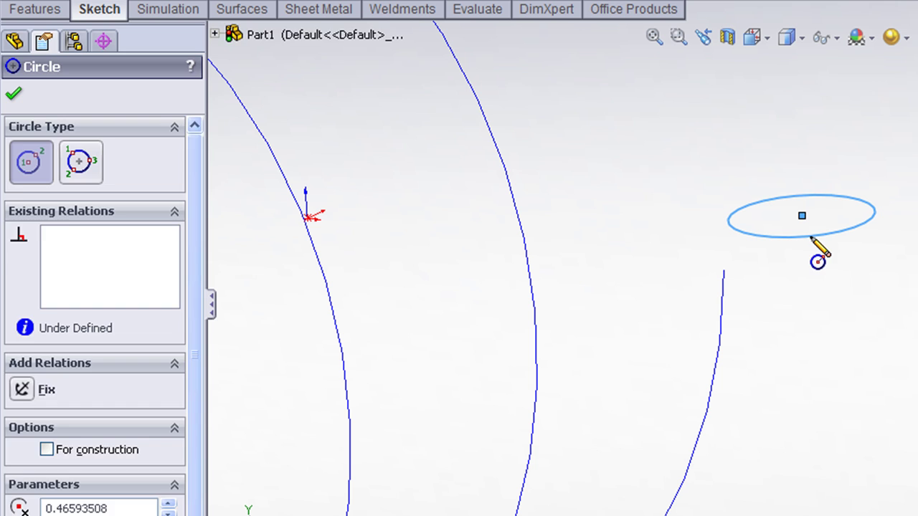
key("Escape")
Dimension the small profile circle's diameter as 0.125 in
key("s")
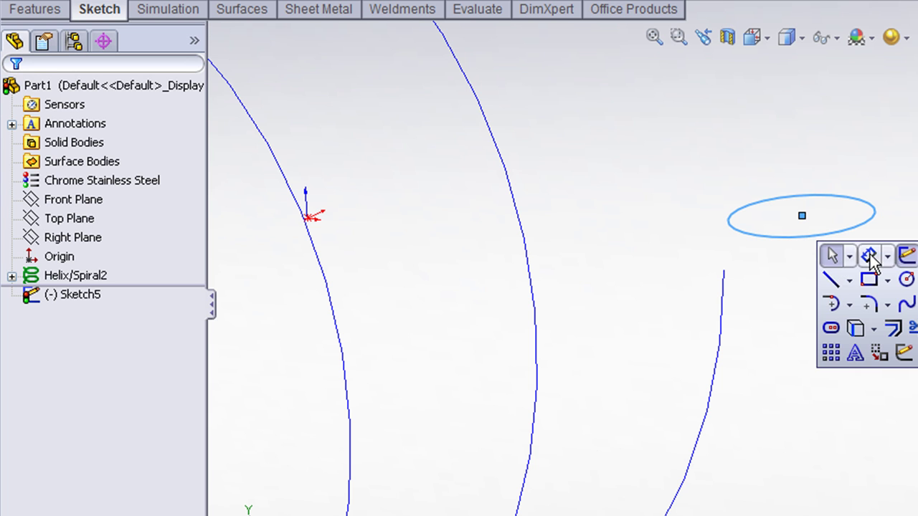
left_click(869, 257)
left_click(868, 209)
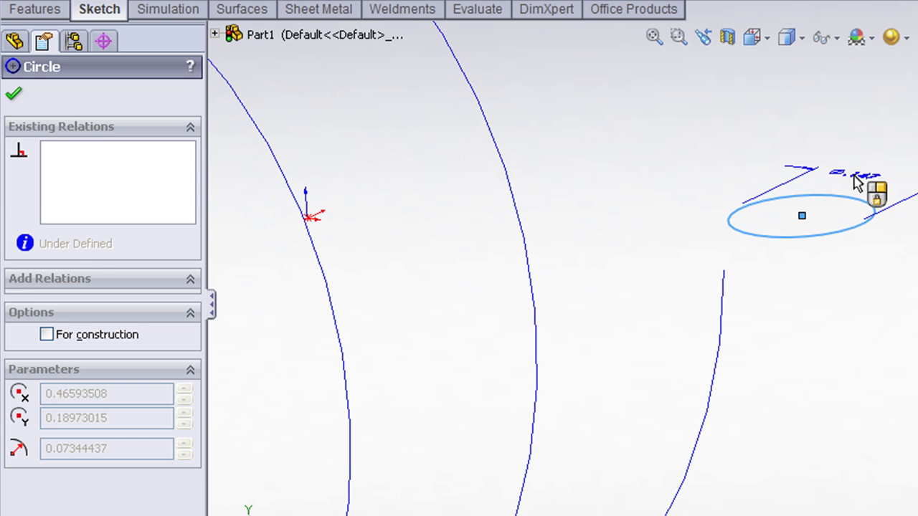
left_click(857, 182)
type(".125")
key("Return")
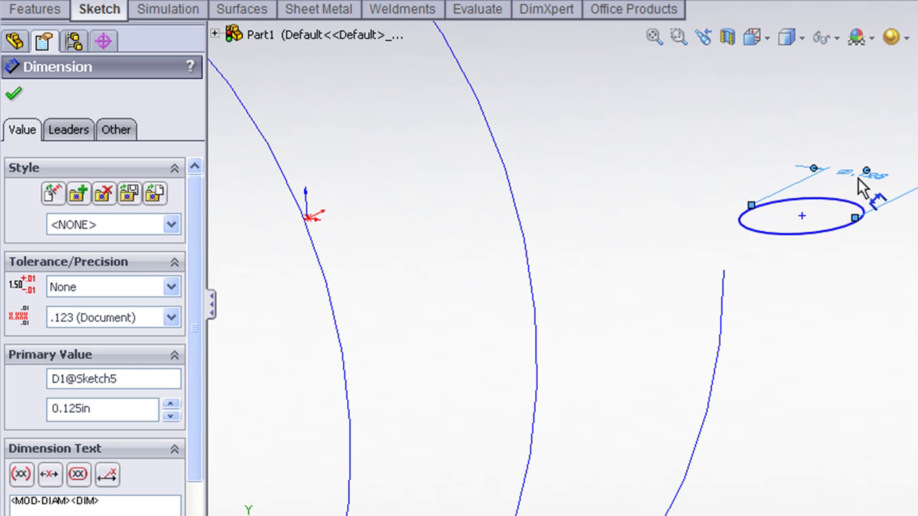
key("Escape")
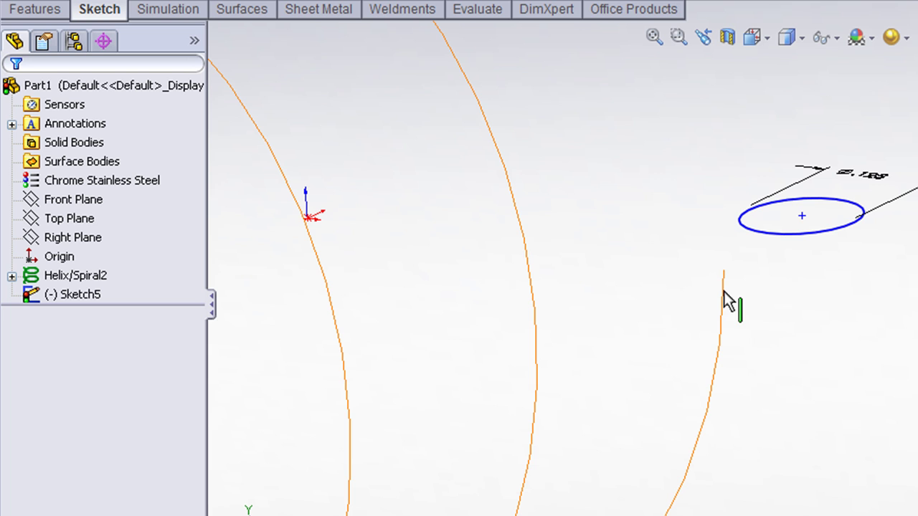
Add a Pierce relation between the profile circle's centre and the helix, and exit the sketch
left_click(802, 216)
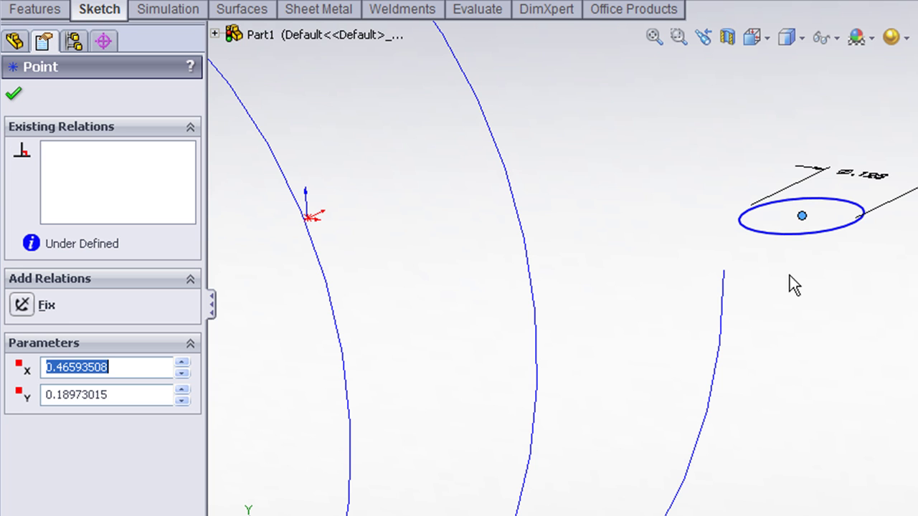
left_click(722, 302, "ctrl")
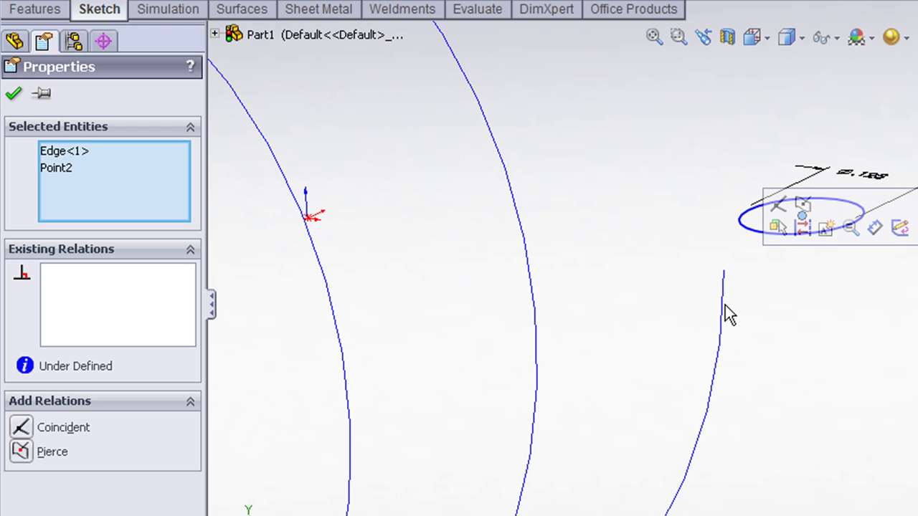
left_click(803, 206)
left_click(805, 215)
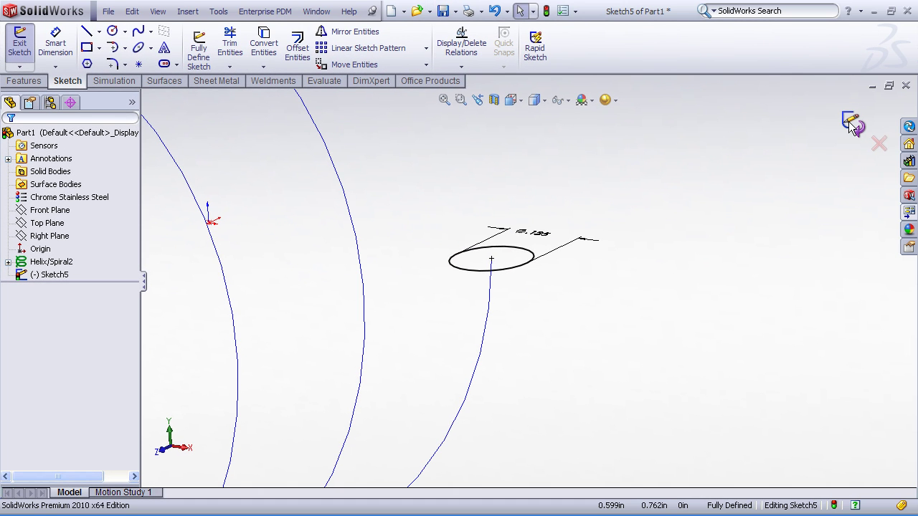
left_click(852, 123)
left_click(445, 100)
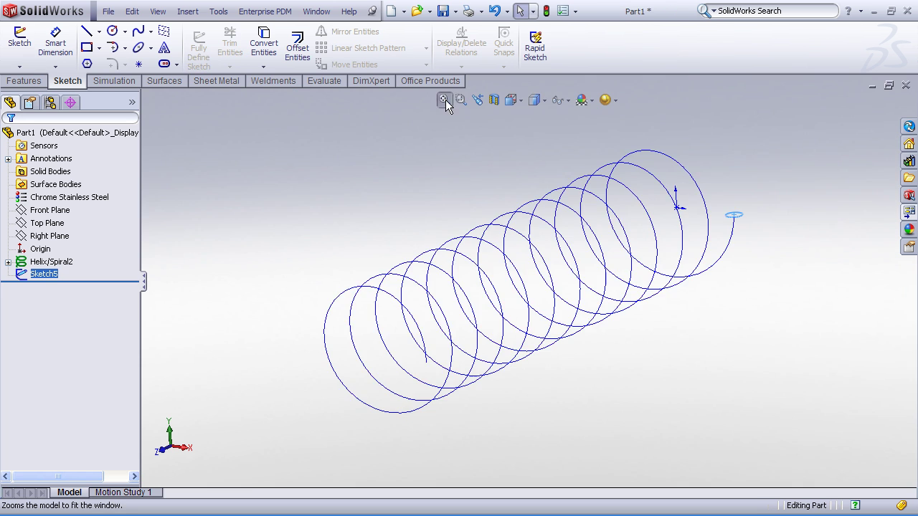
scroll(769, 235, "down", 2)
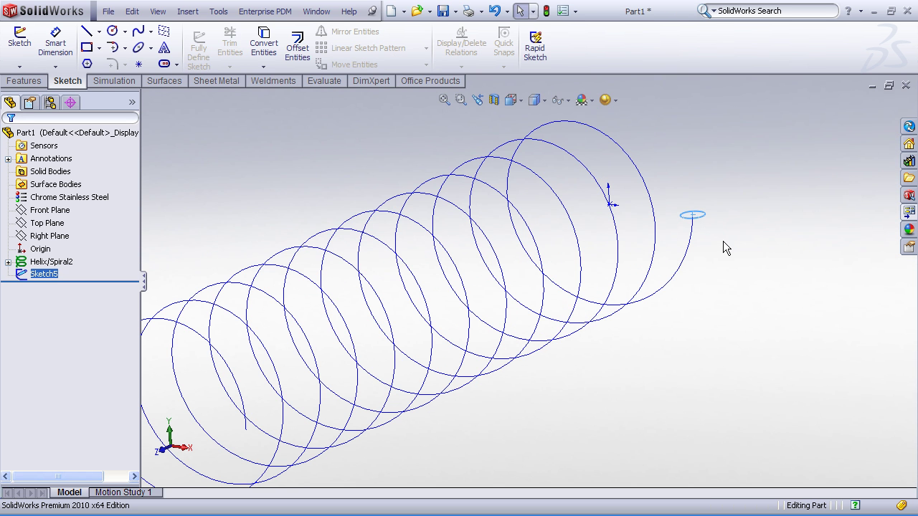
scroll(729, 216, "down", 2)
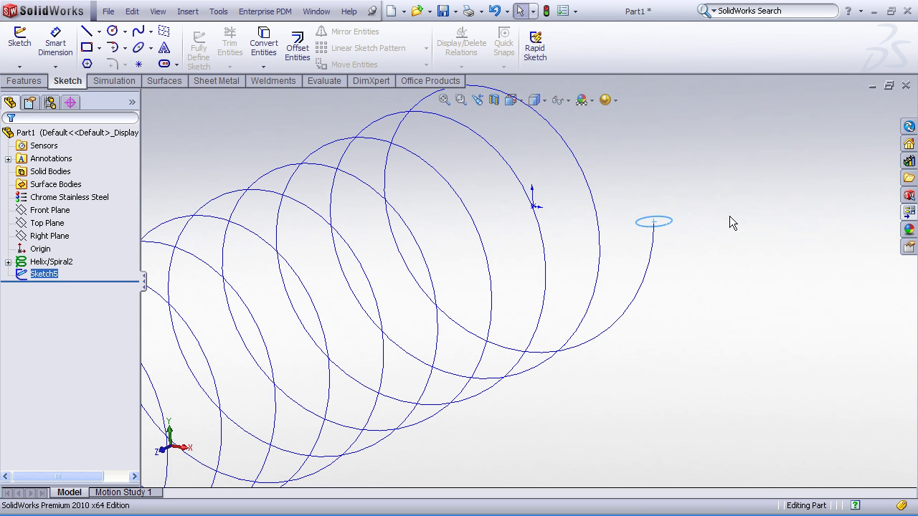
Sweep the small circular profile sketch along the helix path to create the solid spring
left_click(674, 181)
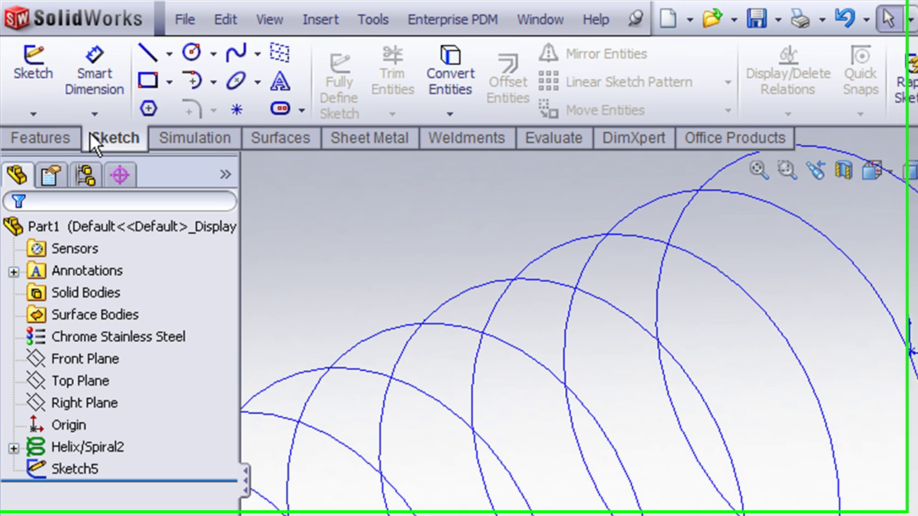
left_click(22, 80)
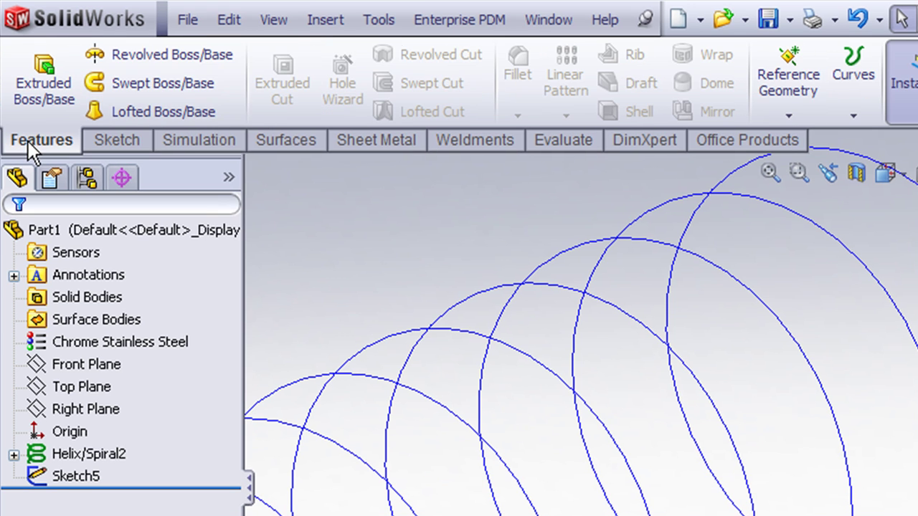
left_click(326, 19)
mouse_move(331, 47)
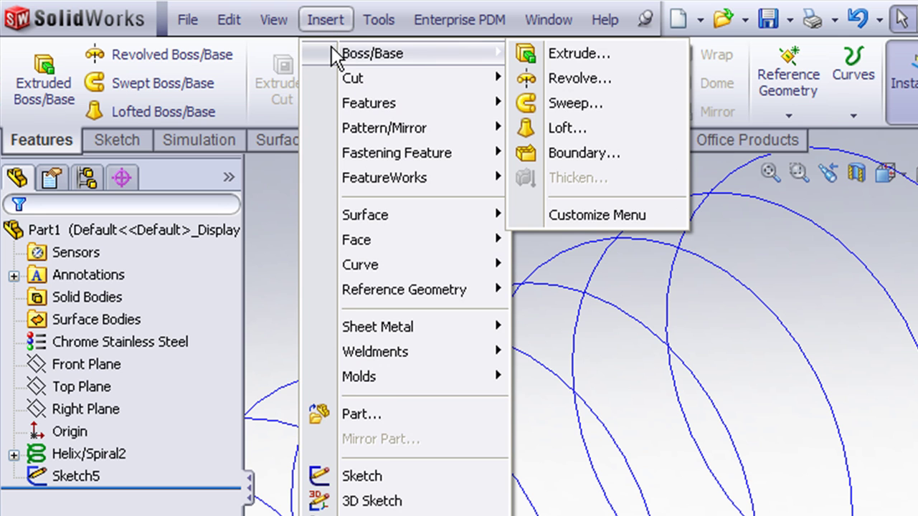
left_click(538, 103)
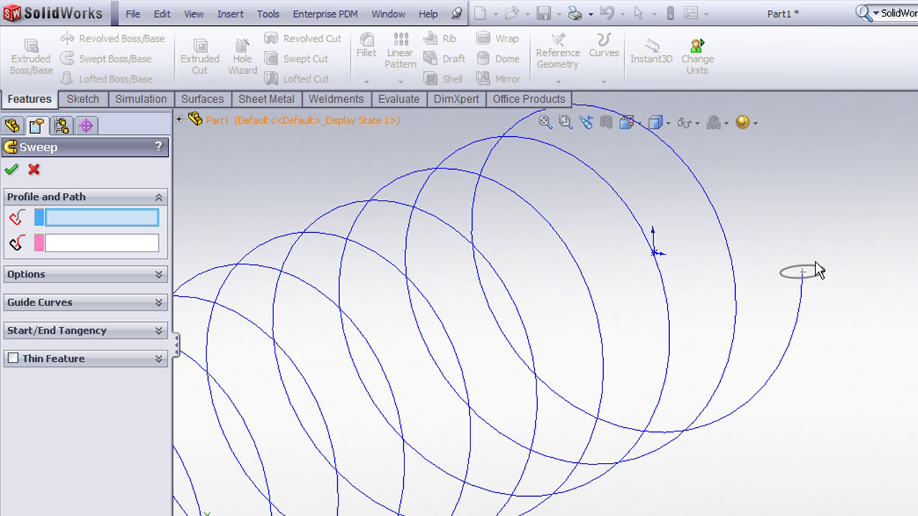
left_click(817, 273)
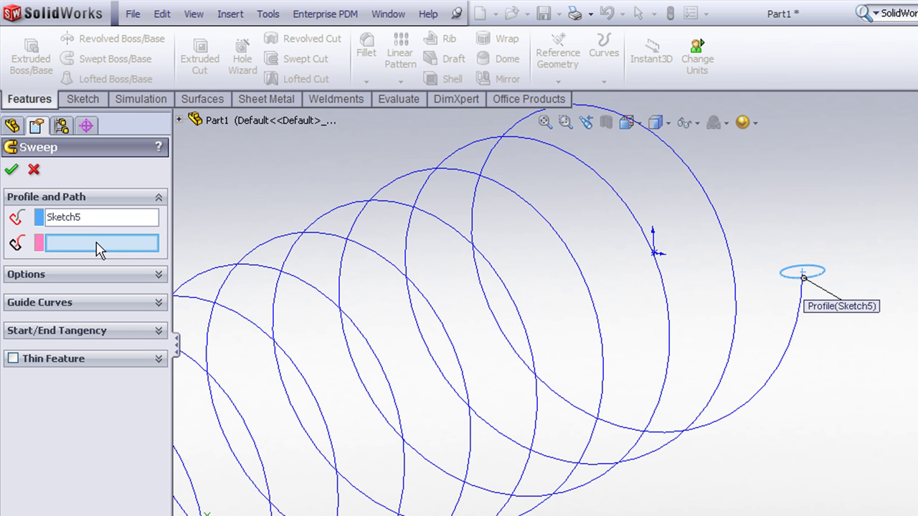
left_click(699, 179)
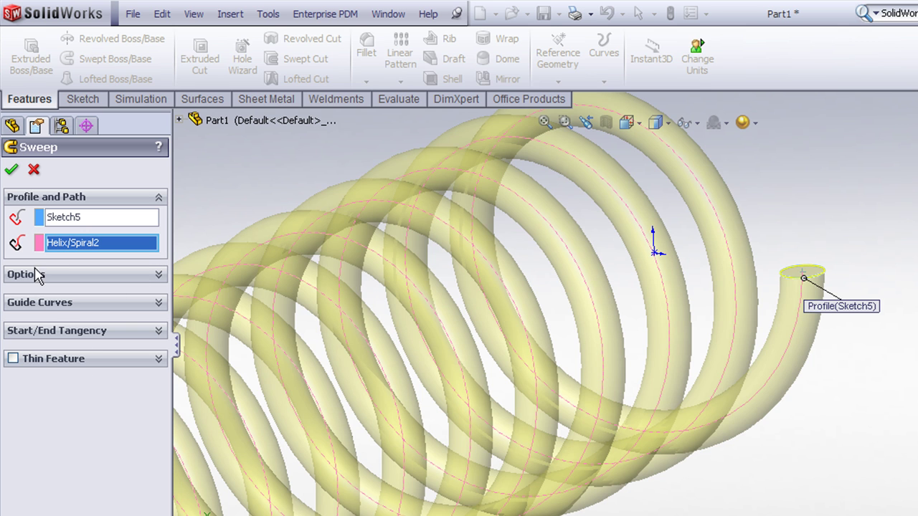
left_click(12, 172)
key("f")
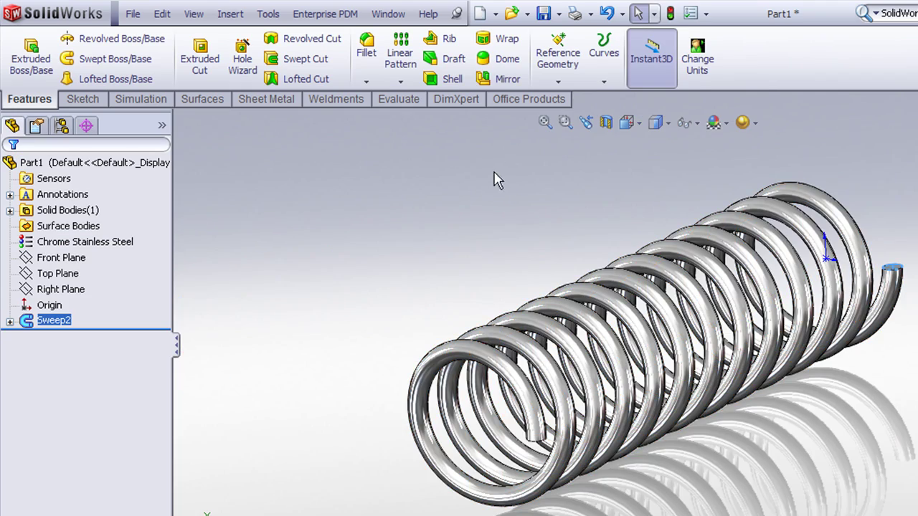
middle_click_drag(584, 208, 564, 236)
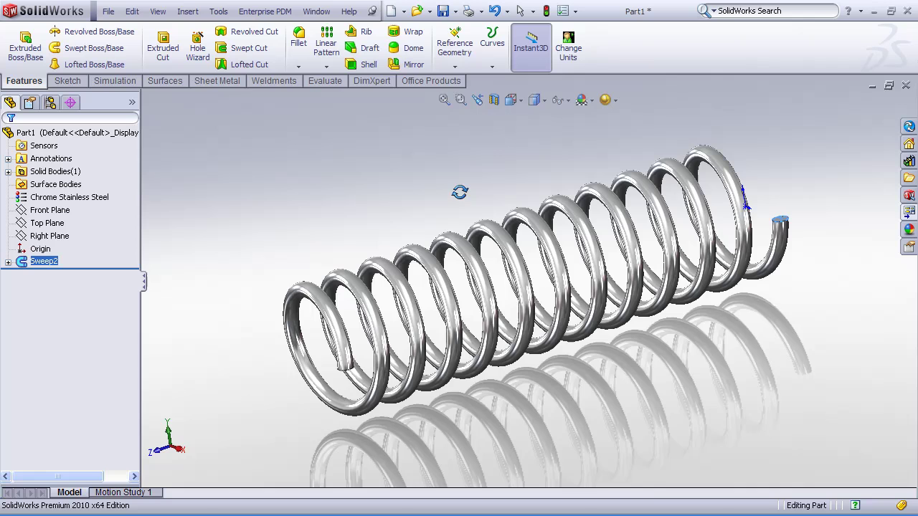
middle_click_drag(460, 193, 474, 195)
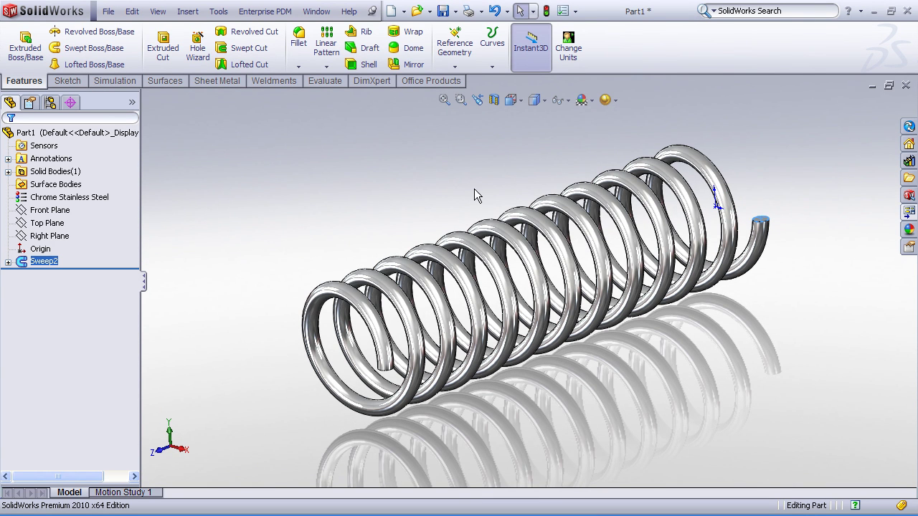
Set the height of the helix used as the sweep's path to 2 in
left_click(8, 262)
left_click(39, 279)
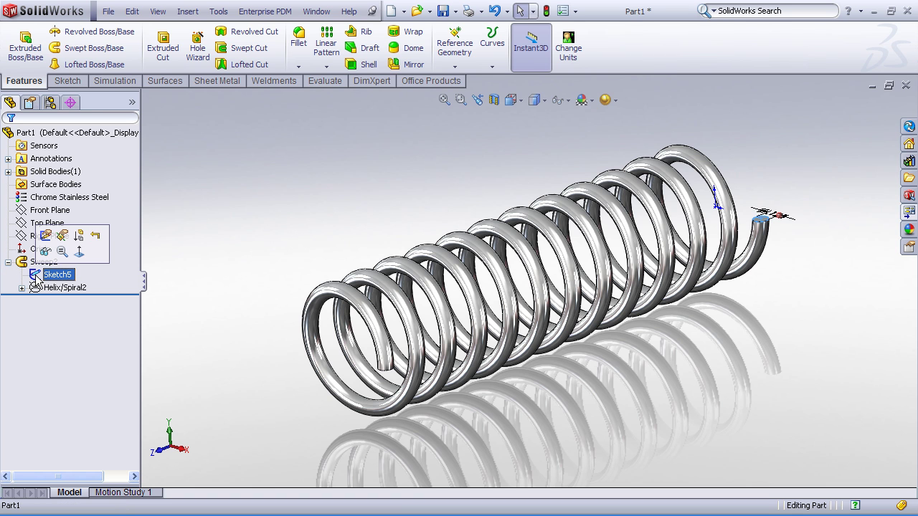
left_click(39, 288)
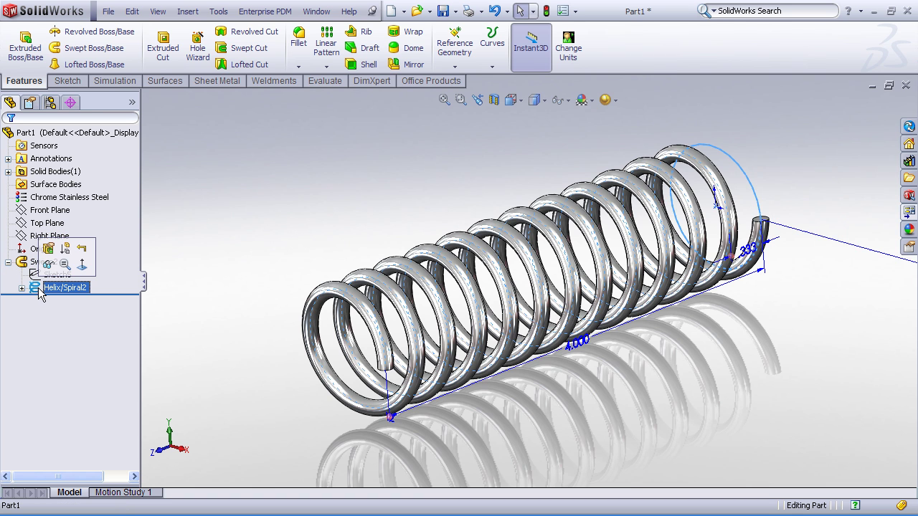
left_click(225, 230)
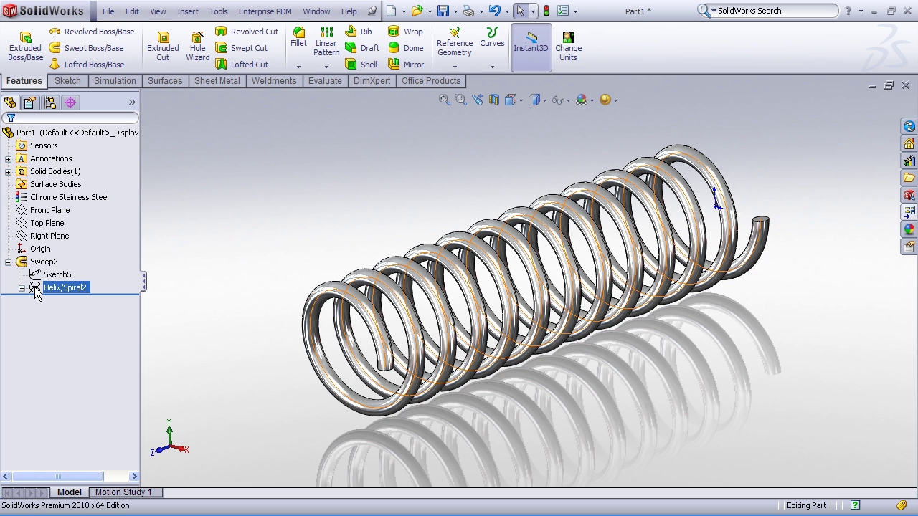
left_click(63, 287)
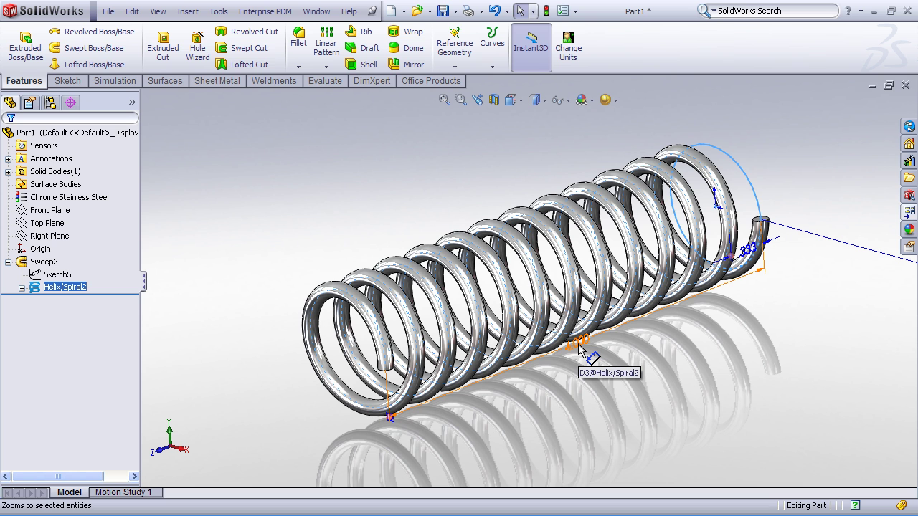
left_click(580, 342)
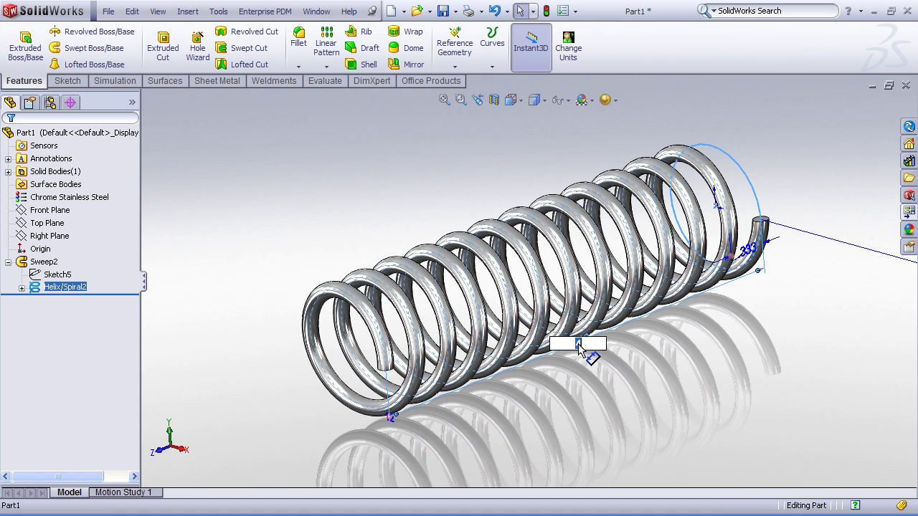
type("2")
key("Return")
left_click(444, 99)
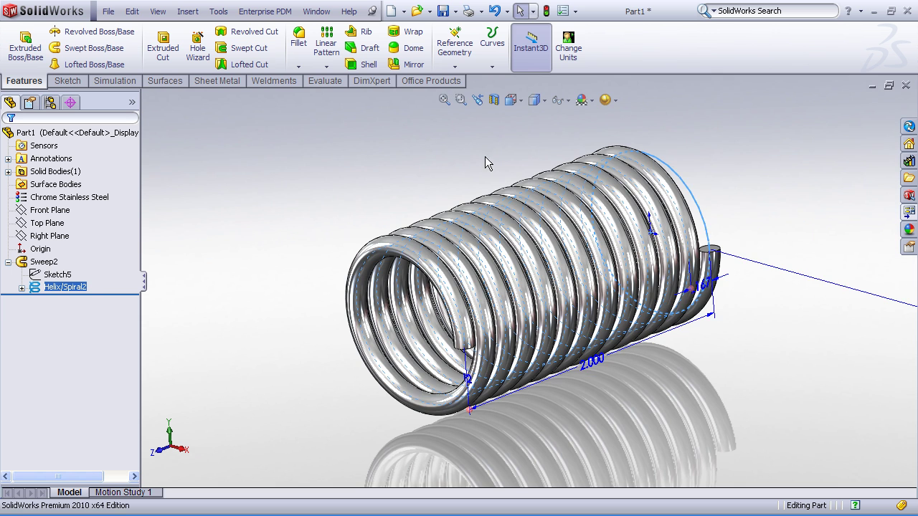
left_click(463, 160)
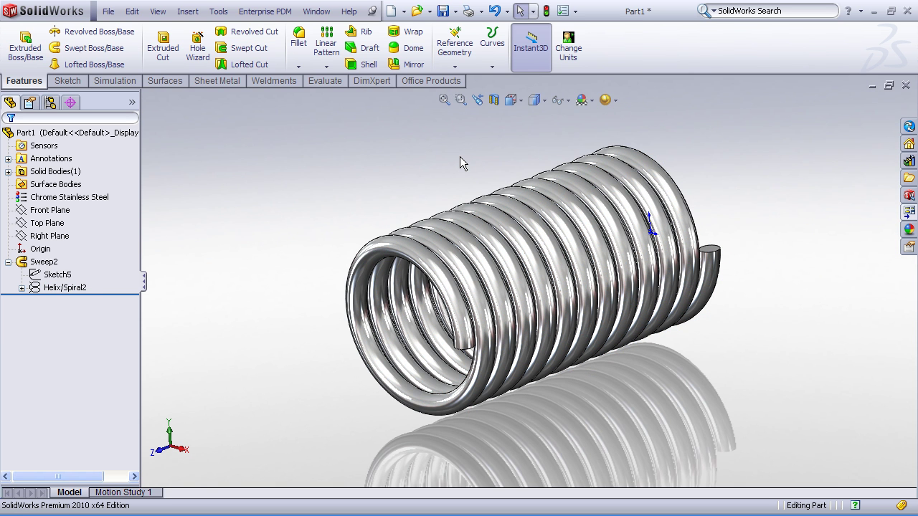